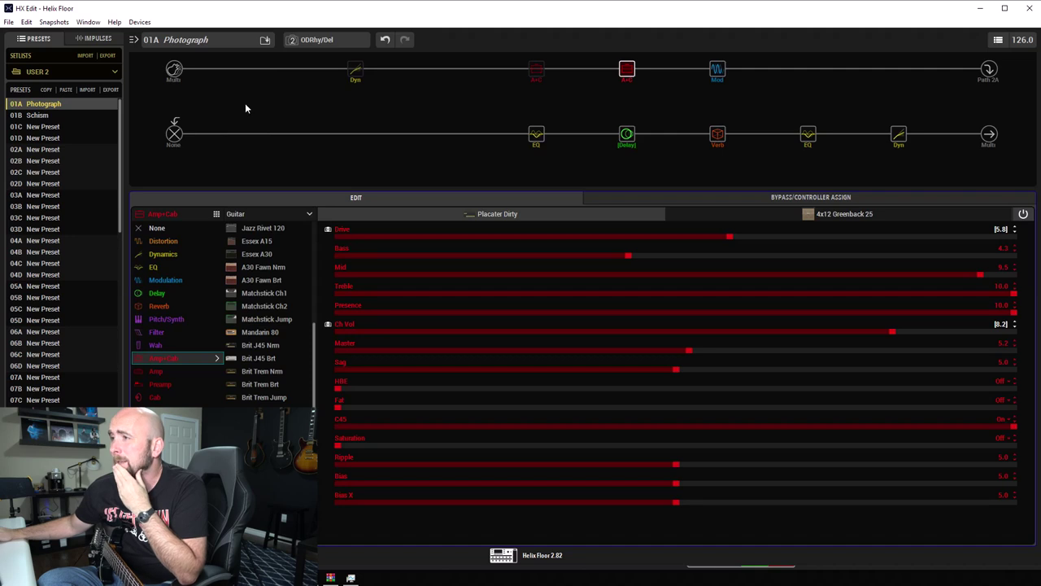
Inspect the settings of the lower path's studio compressor, parametric EQ, room reverb and shelf EQ, plus the upper path's chorus.
left_click(900, 135)
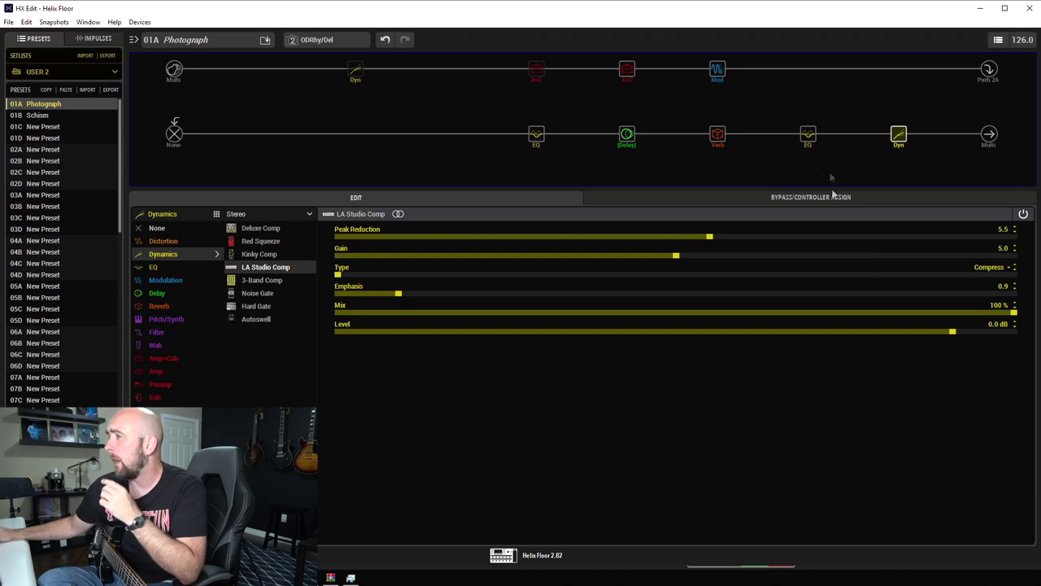
left_click(806, 136)
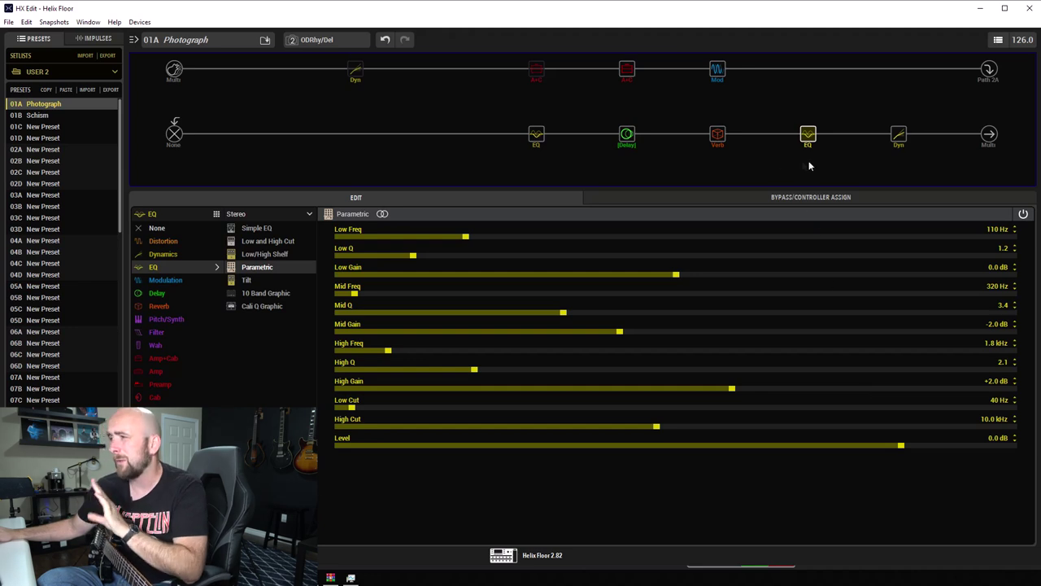
left_click(717, 138)
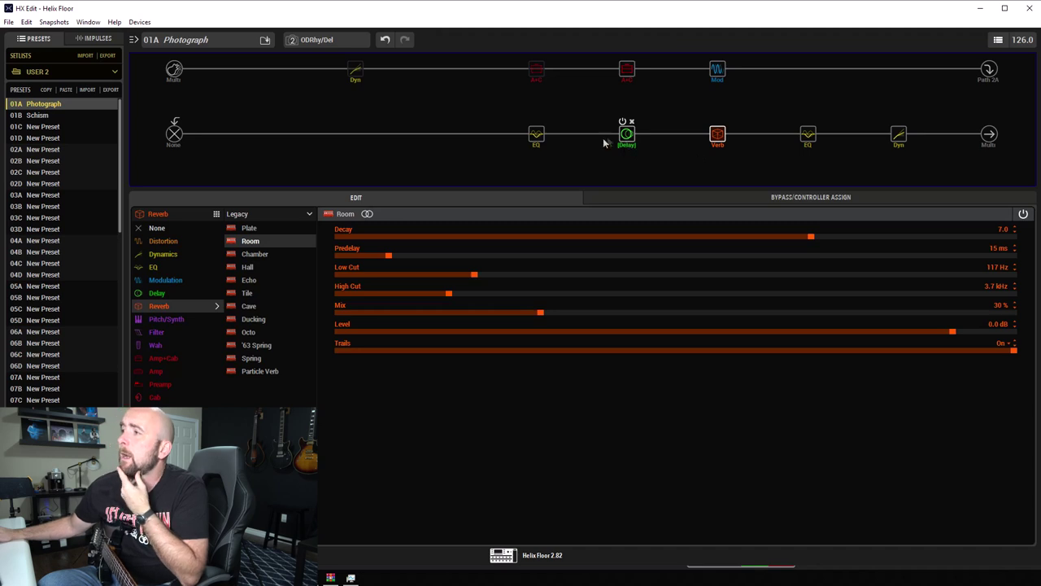
left_click(544, 144)
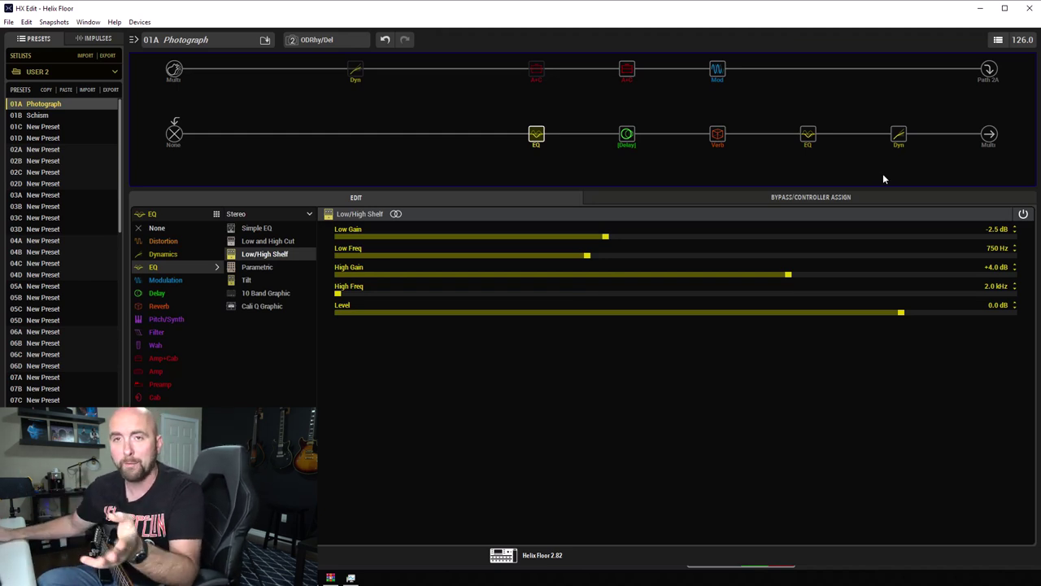
left_click(717, 74)
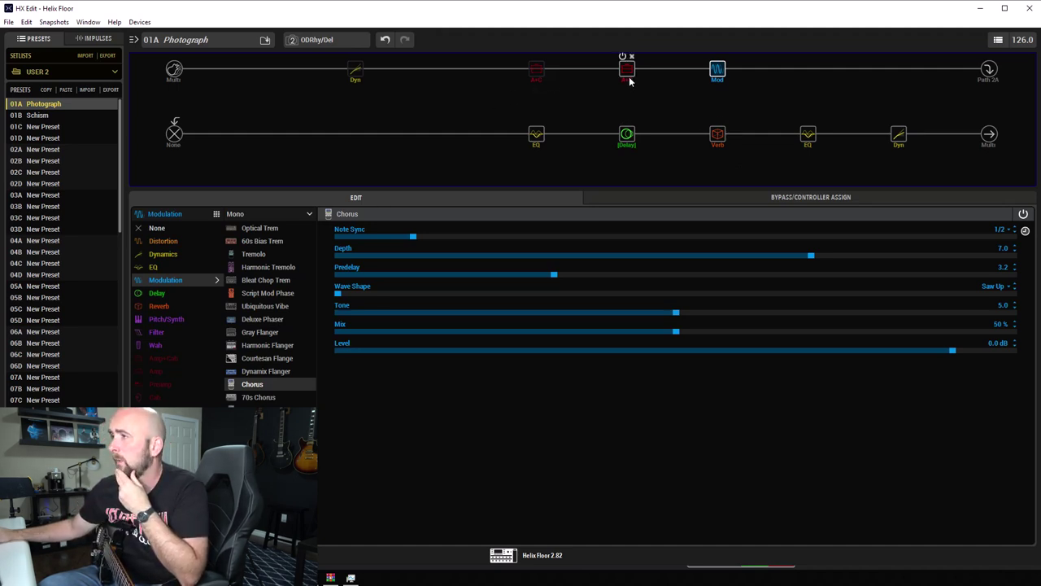
Review the settings of the Placater Dirty amp and its 4x12 Greenback 25 cab.
left_click(305, 40)
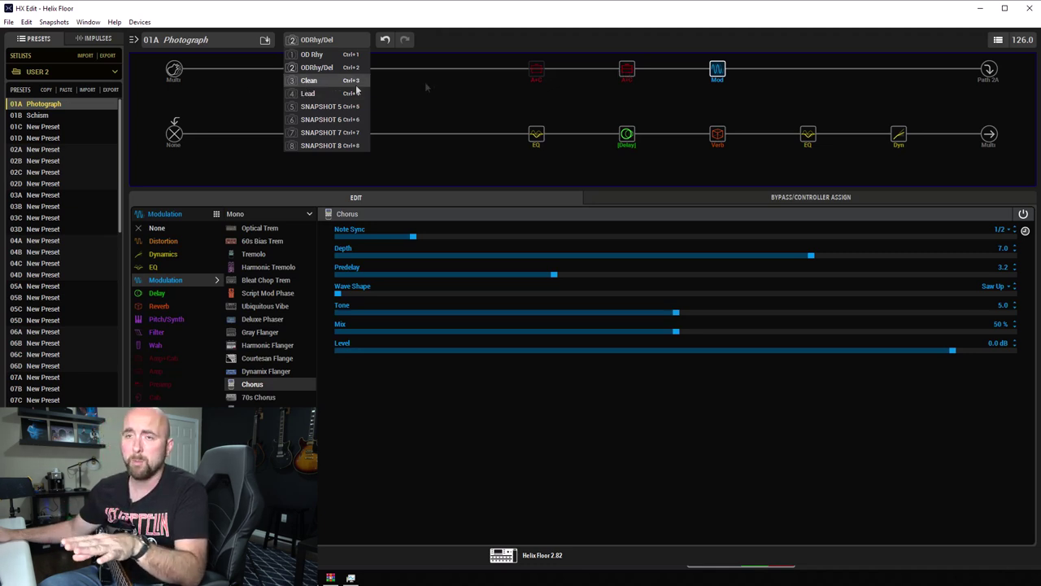
left_click(628, 72)
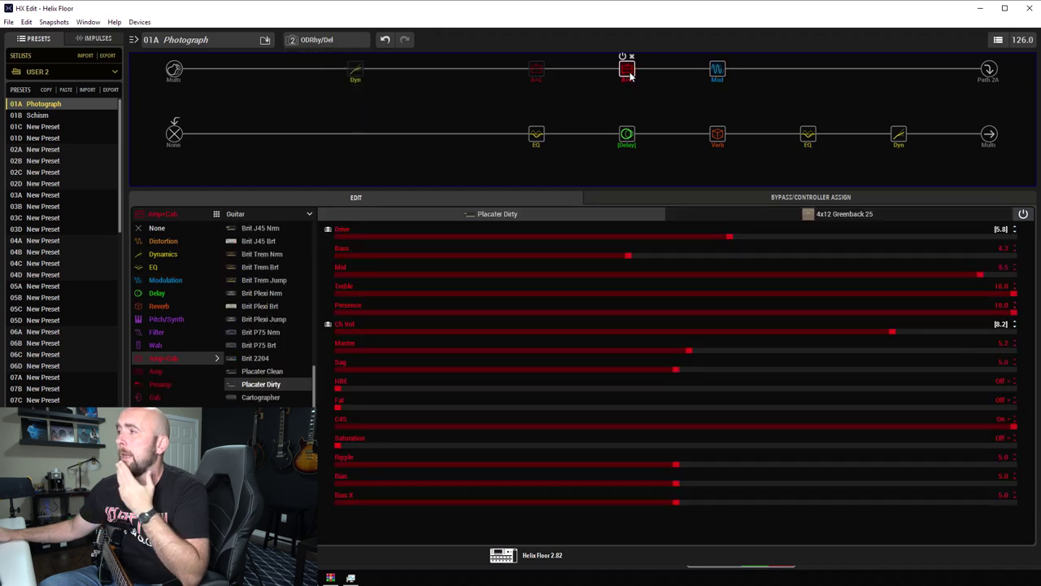
left_click(837, 217)
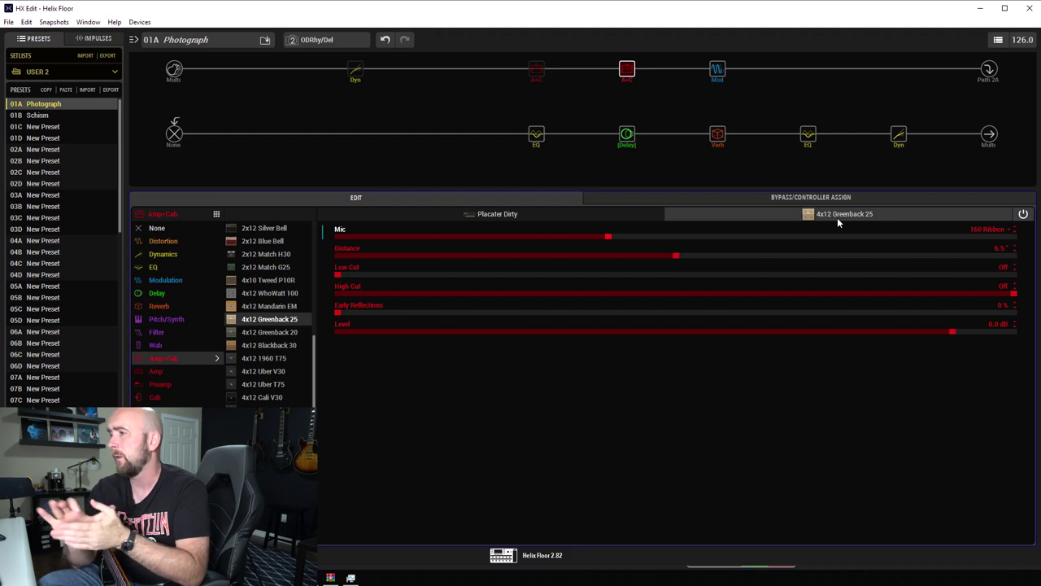
left_click(588, 215)
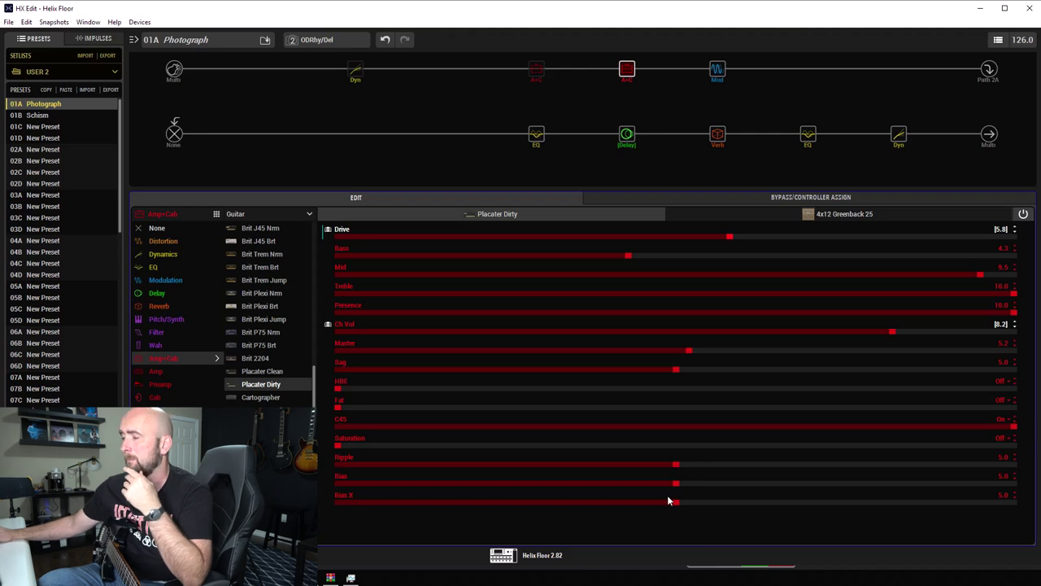
Compare the Placater Dirty amp settings across the OD Rhy, ODRhy/Del and Lead snapshots.
left_click(303, 42)
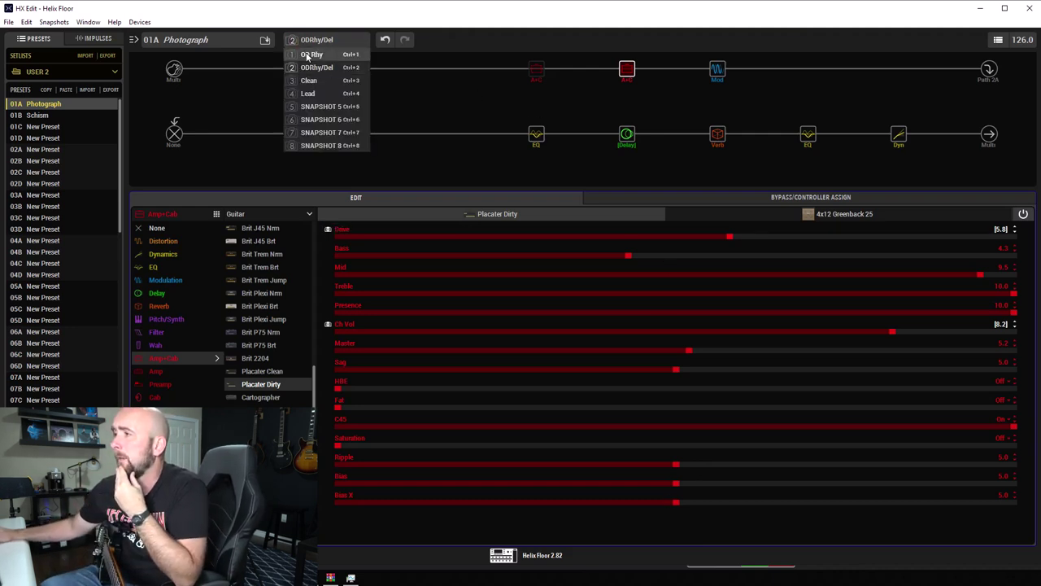
left_click(309, 54)
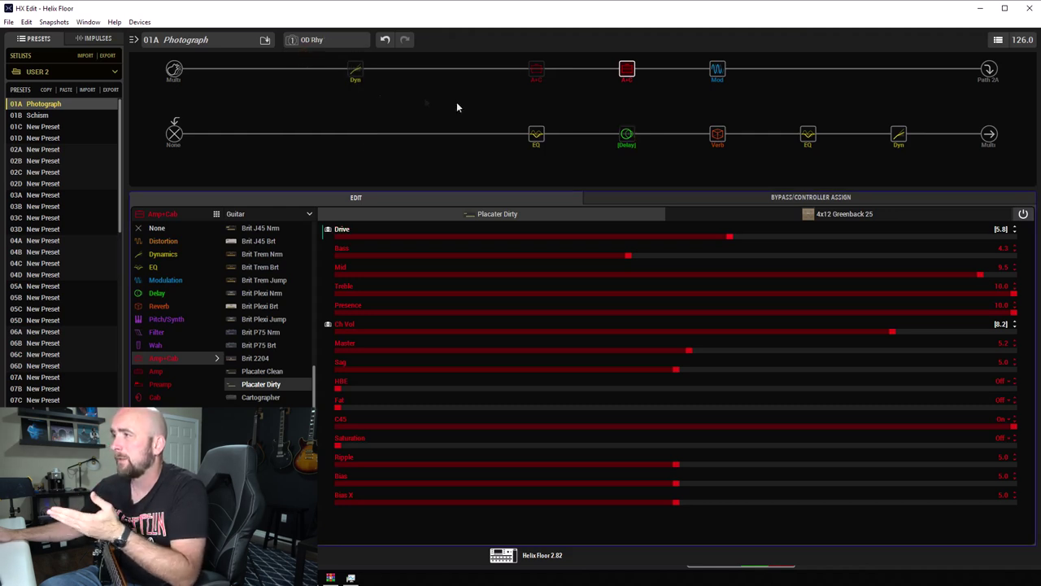
left_click(342, 39)
left_click(335, 69)
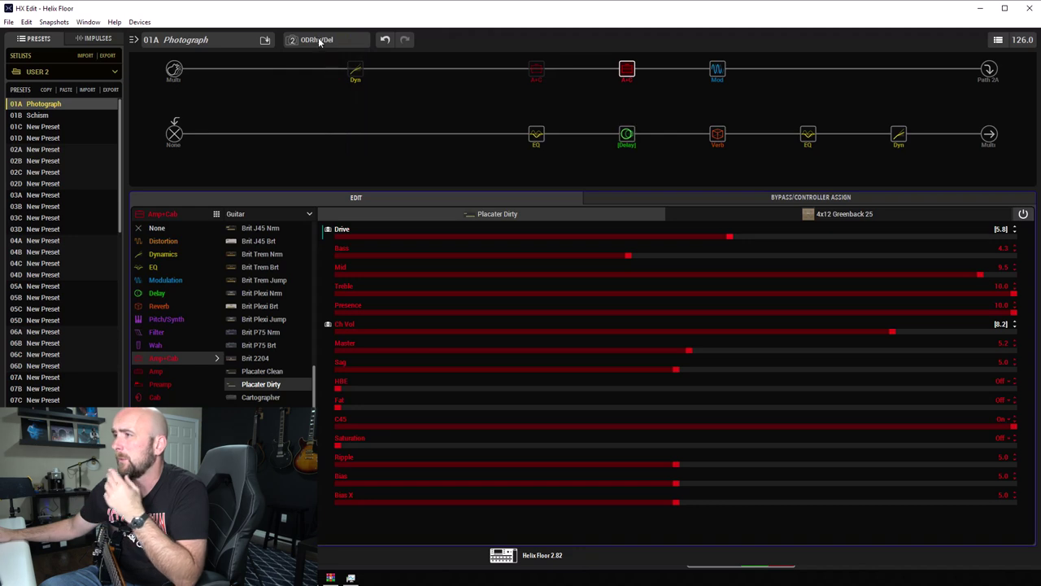
left_click(320, 40)
left_click(318, 94)
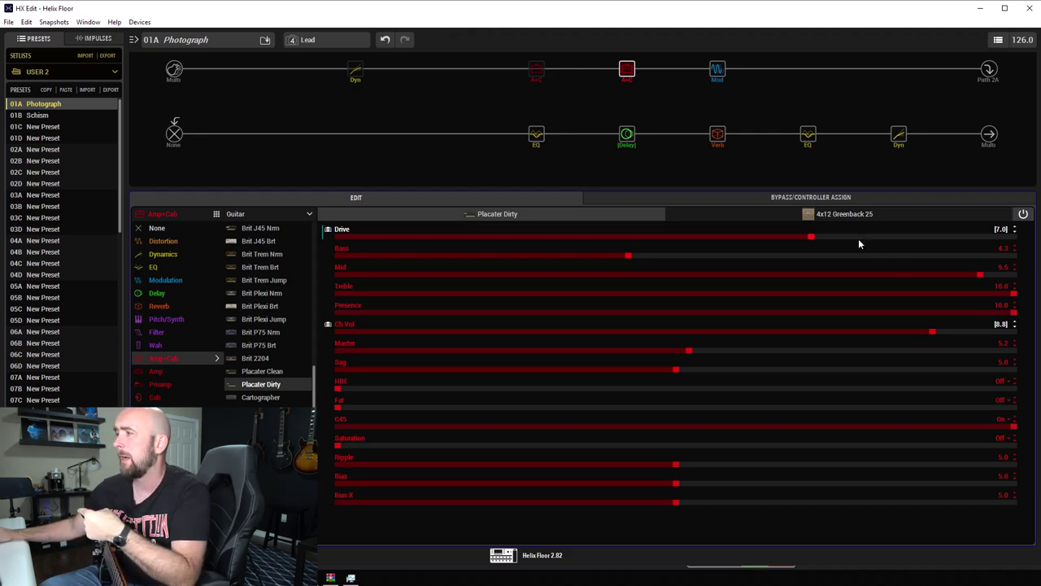
mouse_move(521, 83)
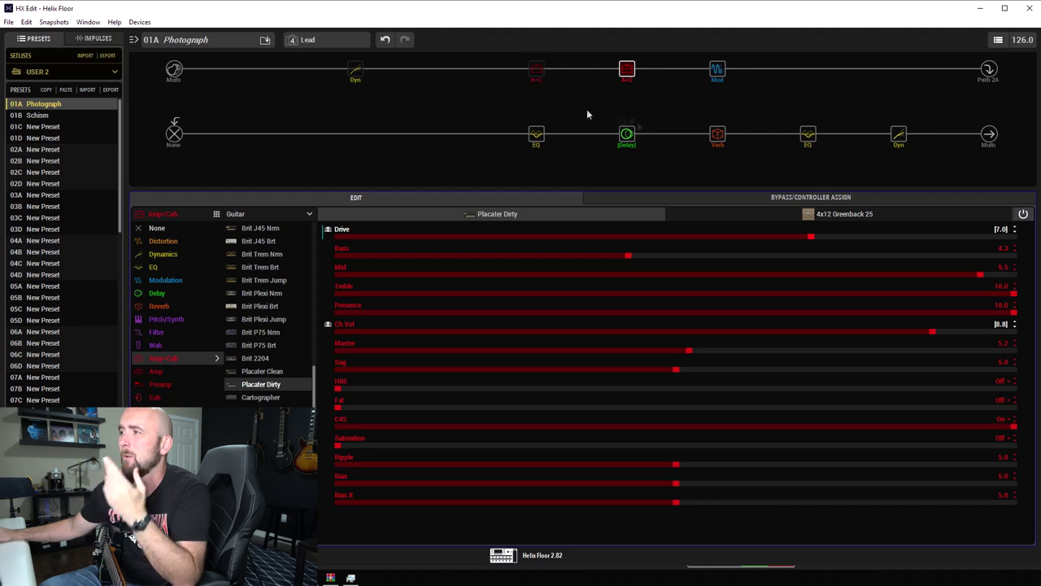
Return to the ODRhy/Del snapshot and inspect the Simple Delay settings.
left_click(307, 40)
left_click(320, 70)
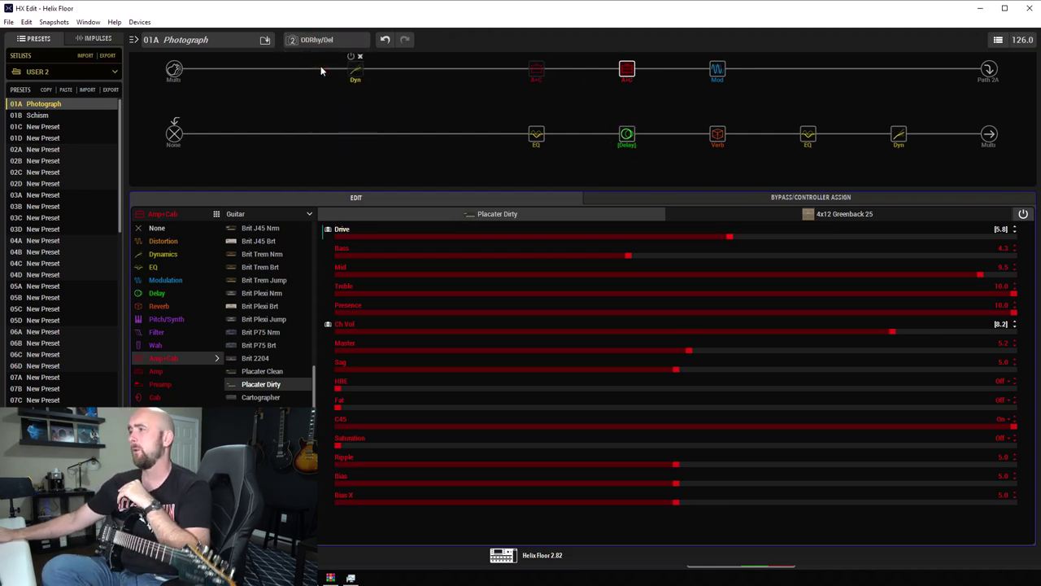
left_click(625, 140)
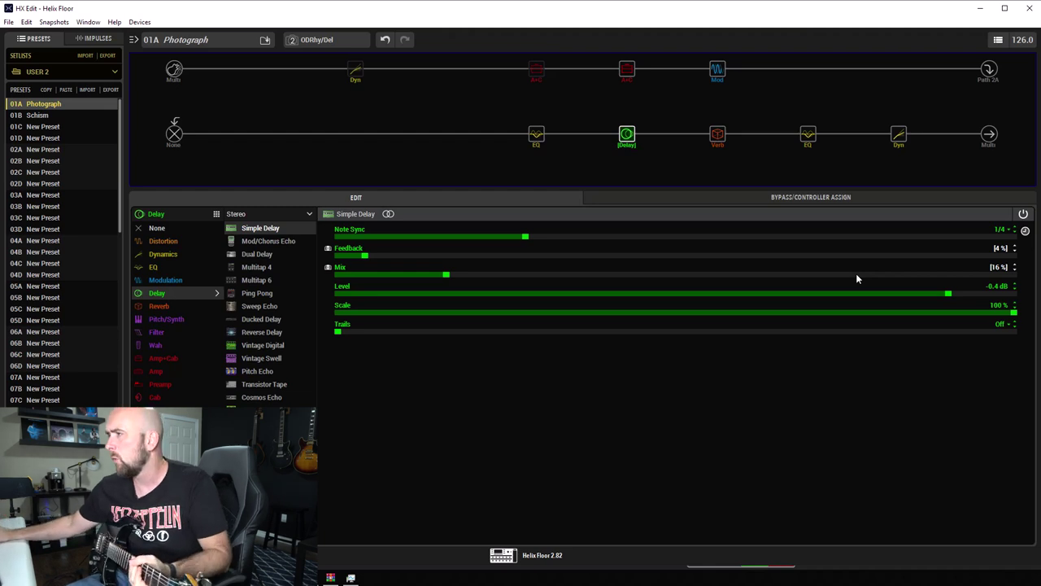
Bypass the delay, reverb and both EQ blocks on the lower path, and select the Placater Dirty amp to hear it dry.
mouse_move(620, 125)
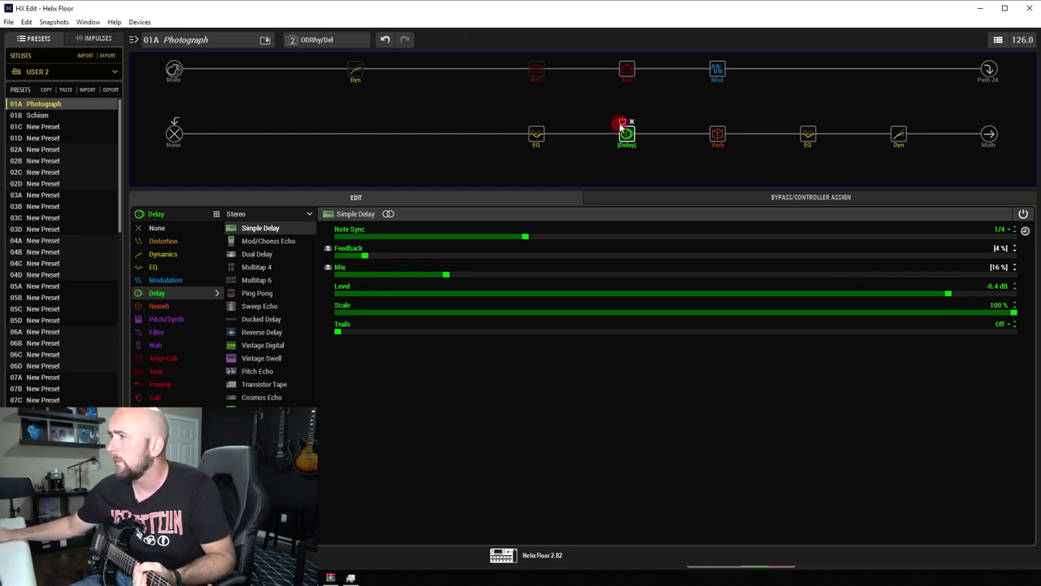
left_click(621, 123)
left_click(712, 122)
left_click(804, 122)
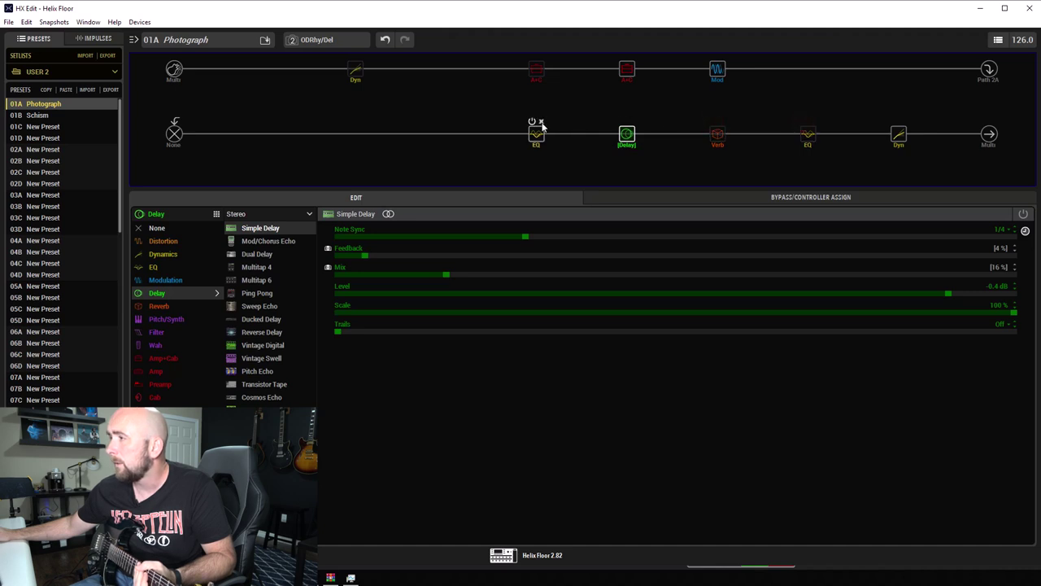
left_click(532, 122)
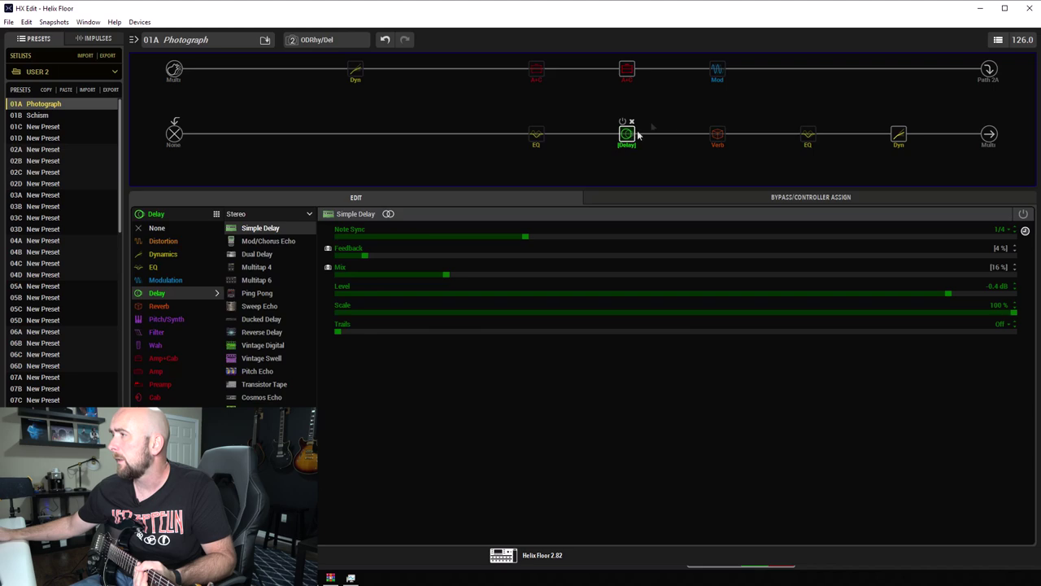
left_click(627, 71)
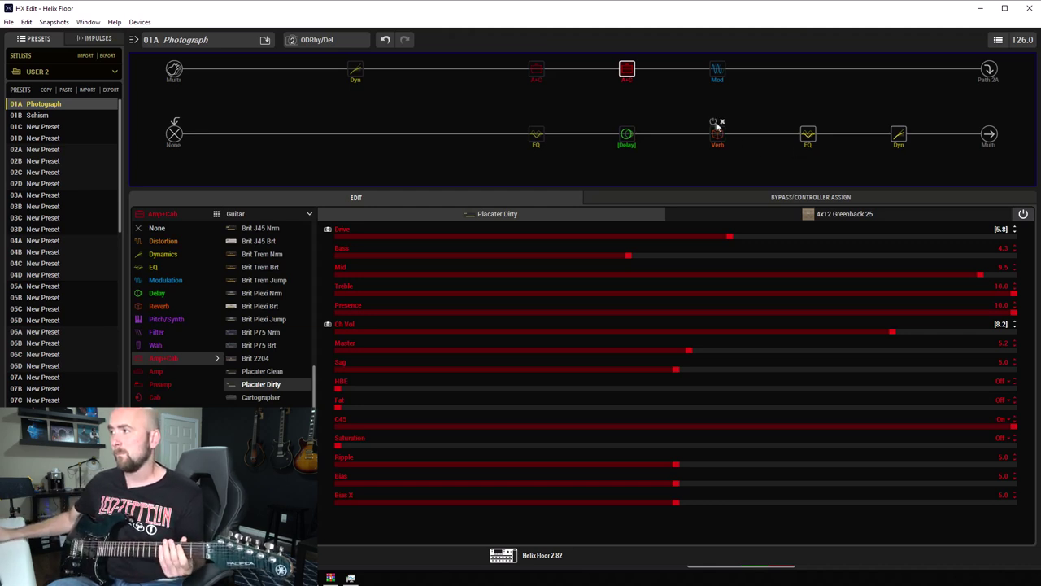
Re-enable the bypassed reverb, shelf EQ, delay and chorus blocks.
left_click(714, 123)
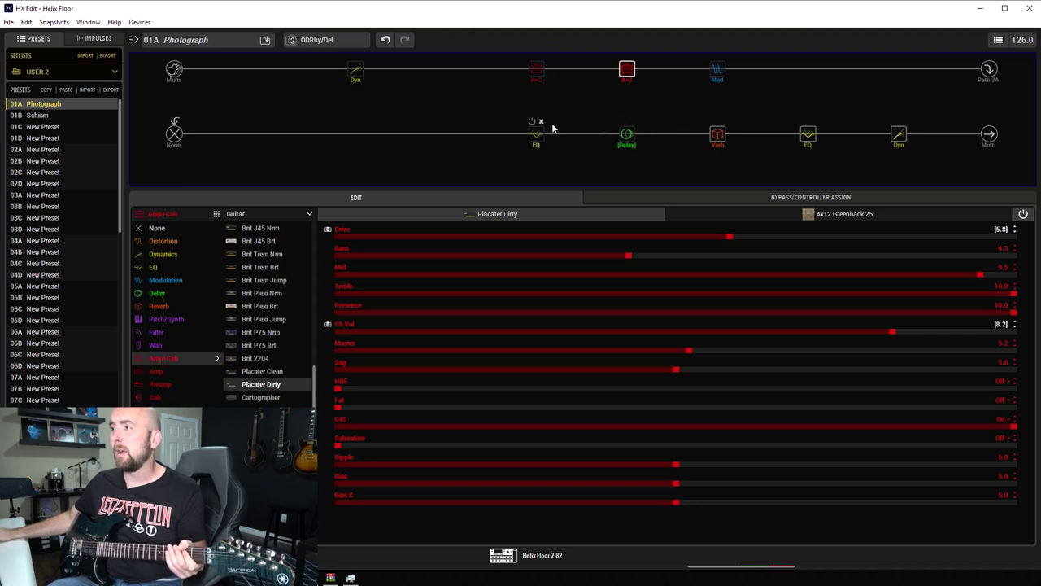
left_click(530, 123)
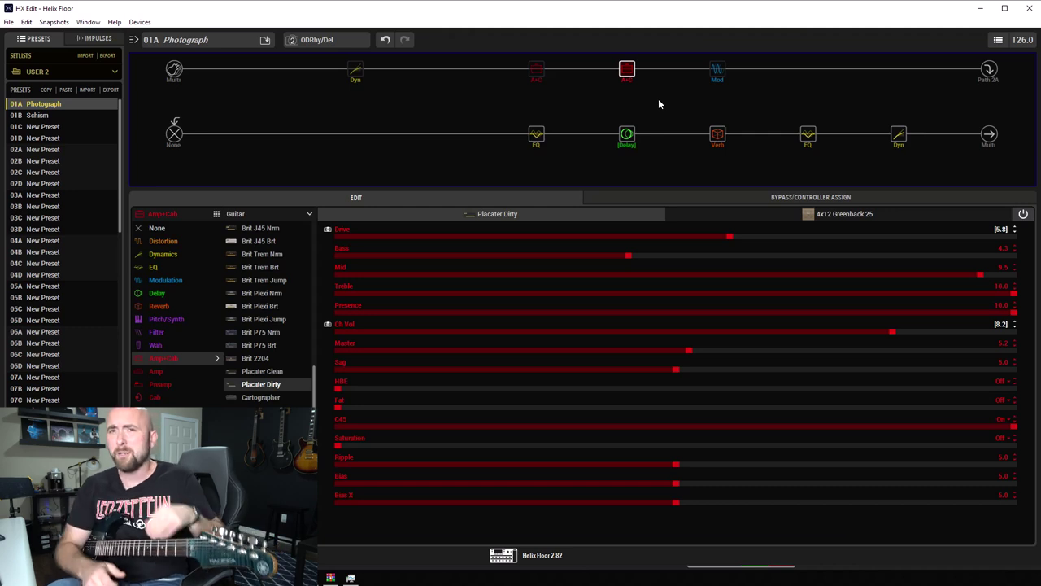
mouse_move(710, 75)
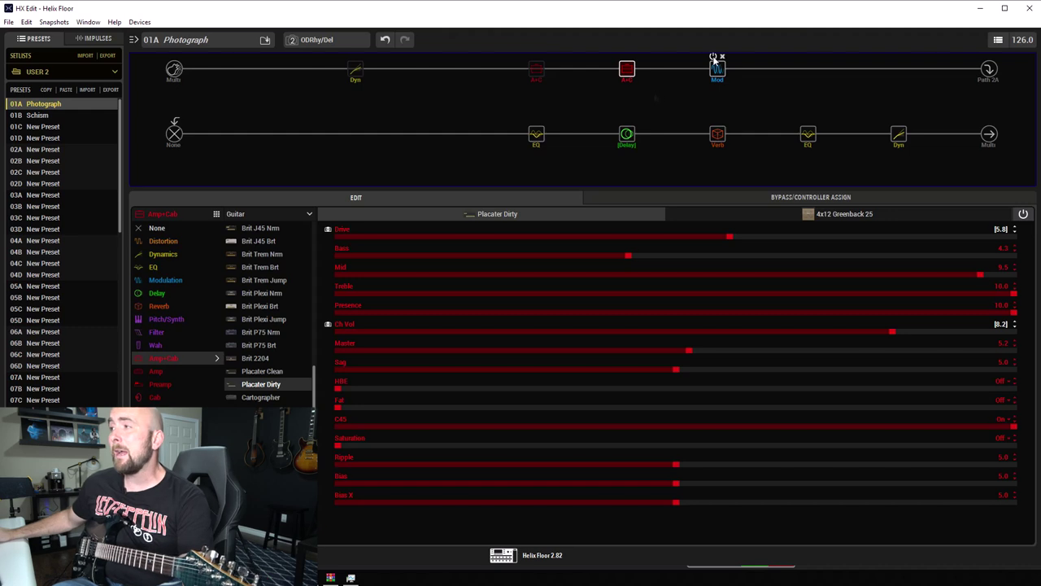
Recall the OD Rhy snapshot.
left_click(318, 40)
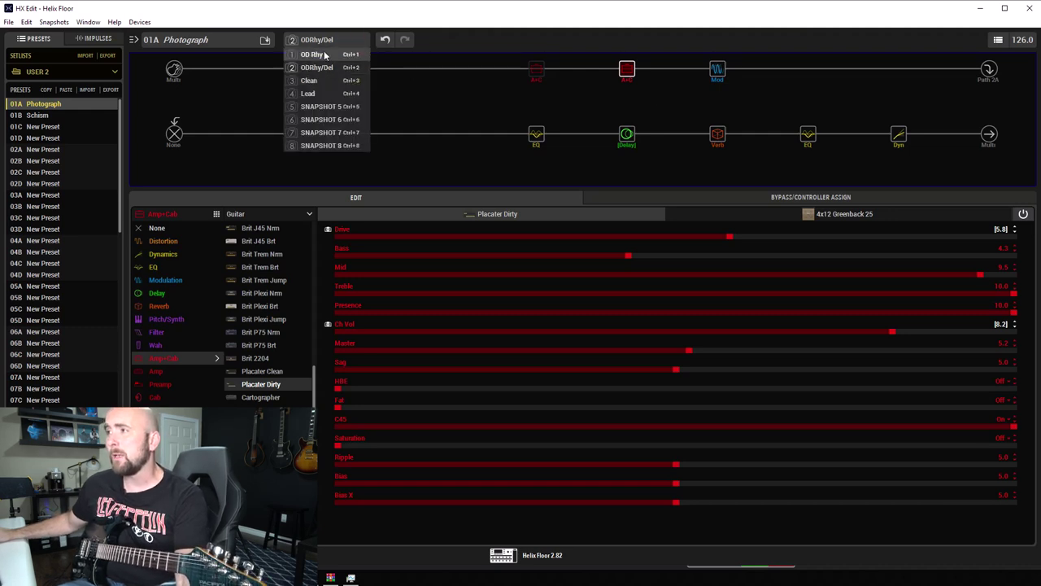
left_click(324, 54)
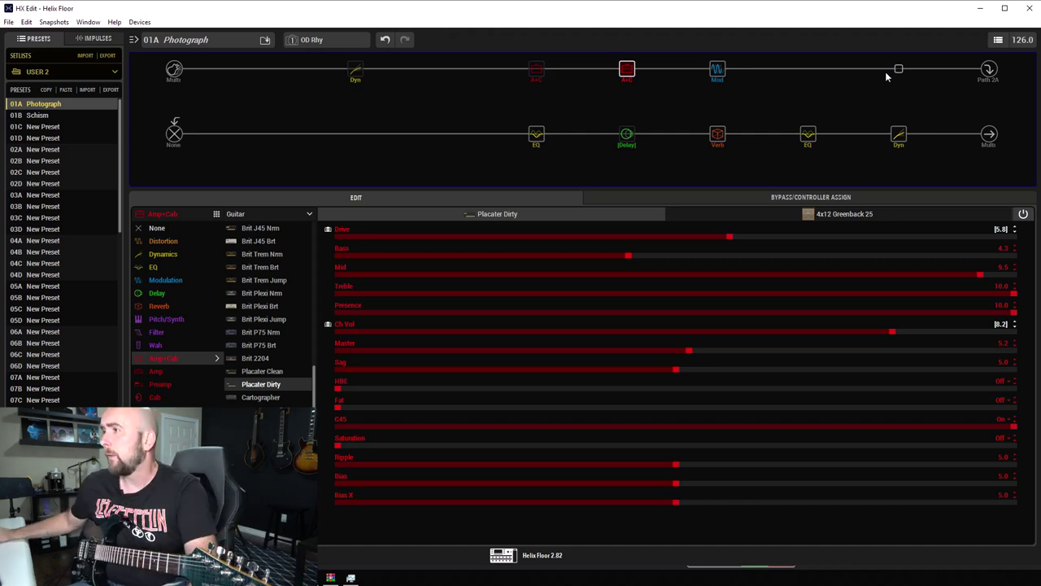
Recall the Clean snapshot and inspect the settings of its Deluxe Comp and Jazz Rivet 120 amp.
left_click(307, 45)
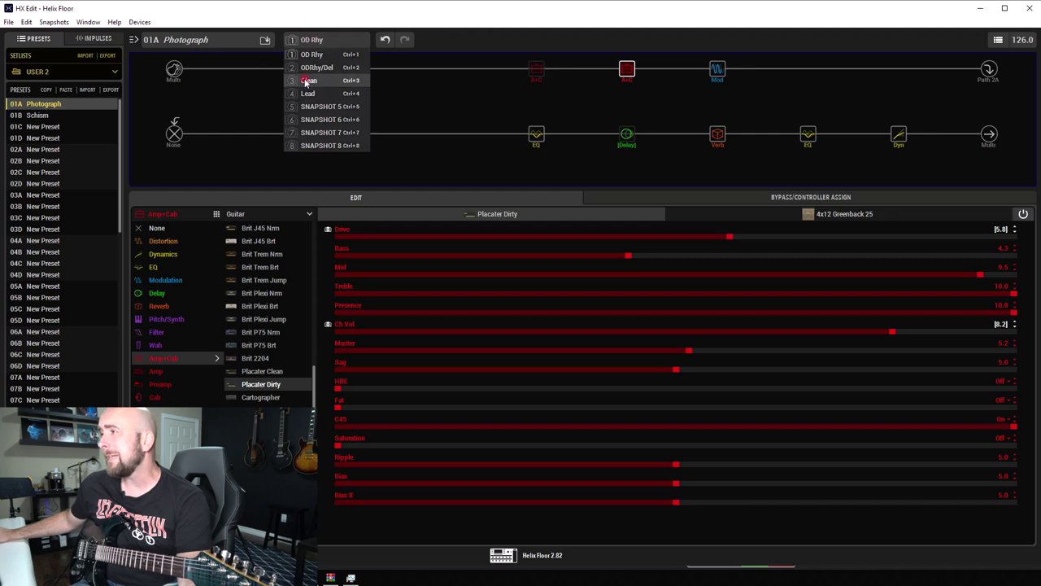
left_click(304, 78)
mouse_move(626, 74)
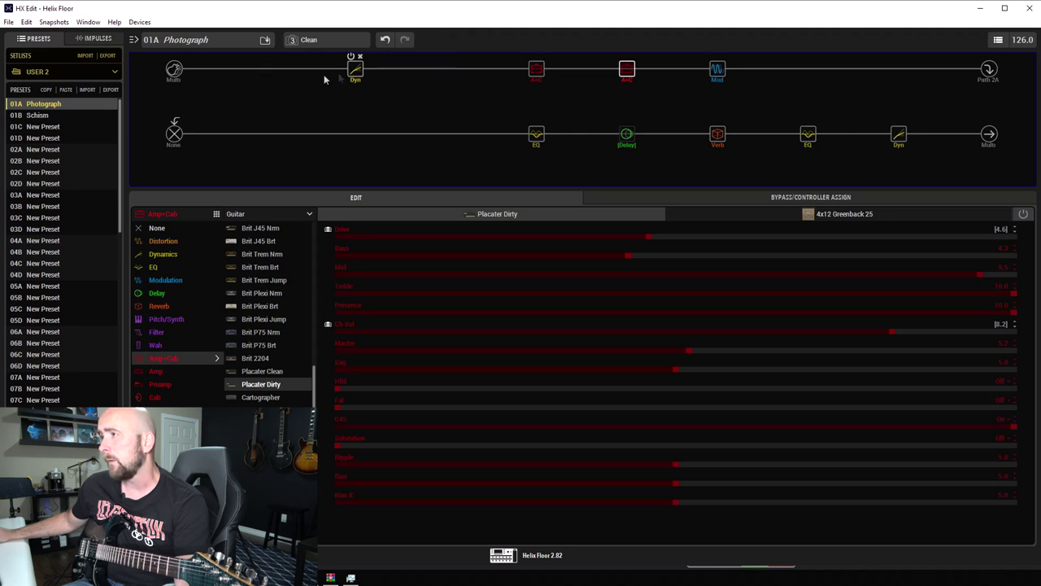
left_click(354, 69)
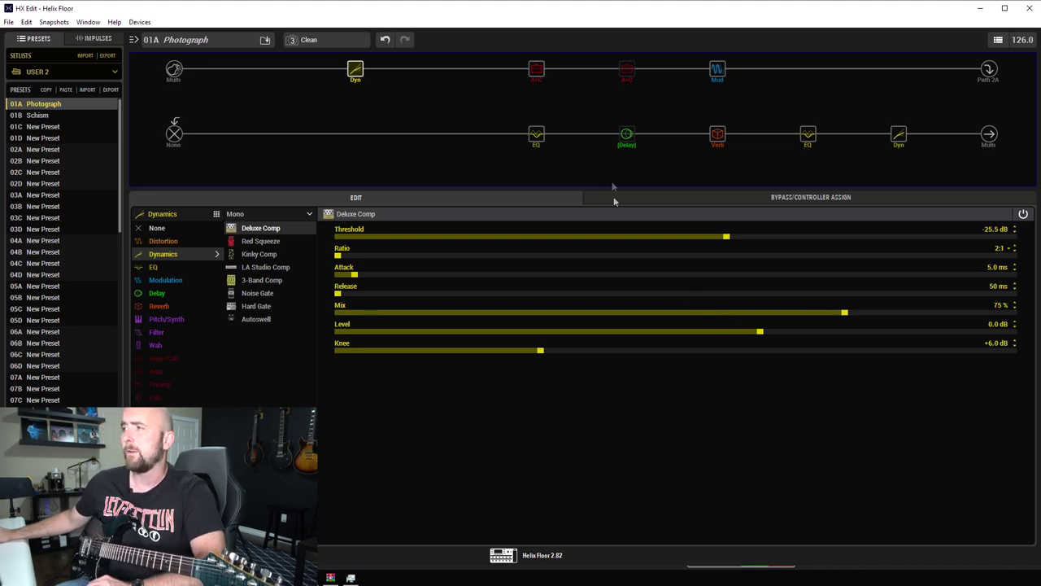
left_click(537, 69)
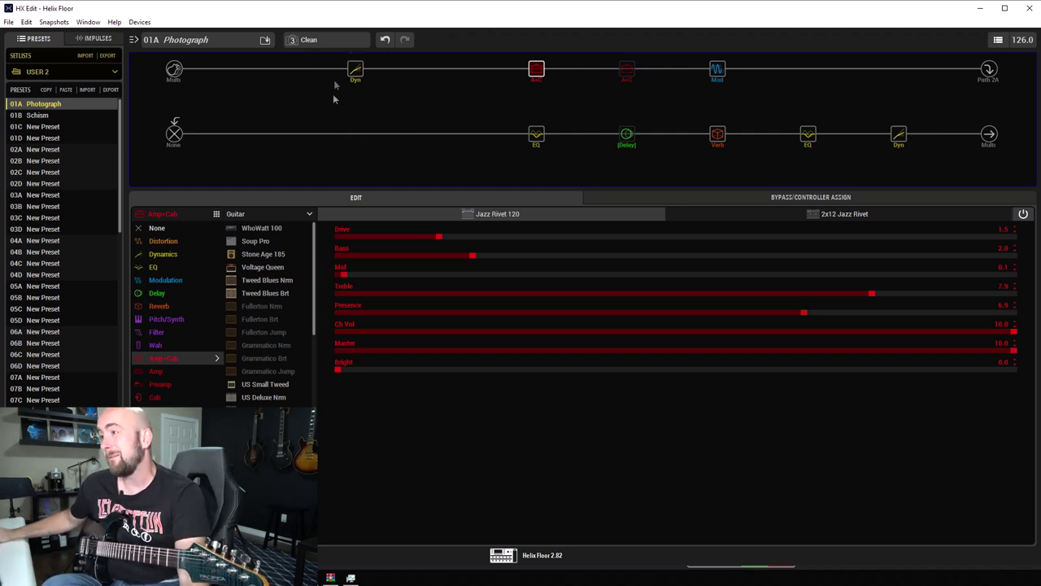
Recall the Lead snapshot and inspect its delay settings.
left_click(317, 42)
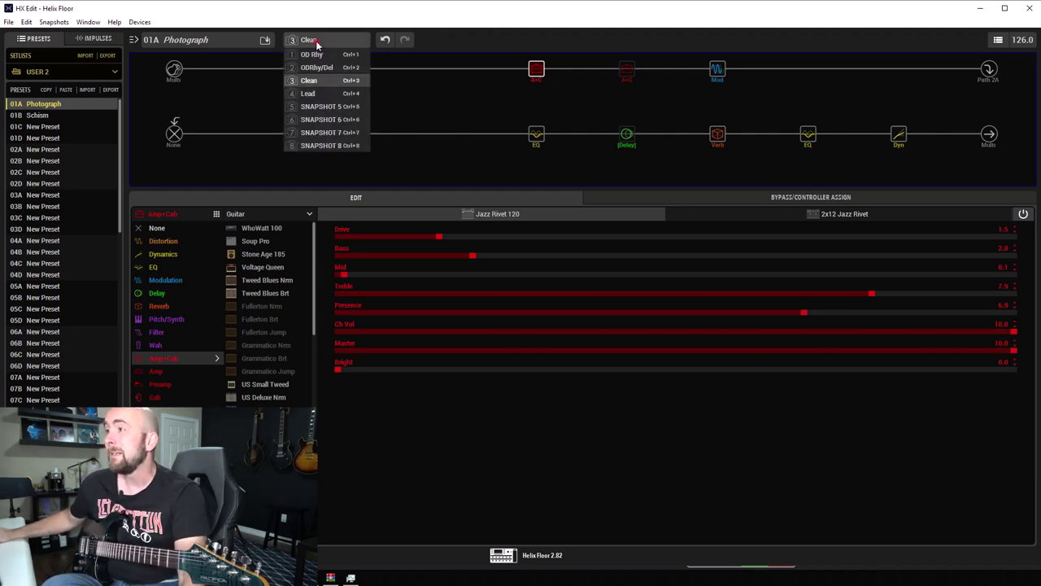
left_click(322, 97)
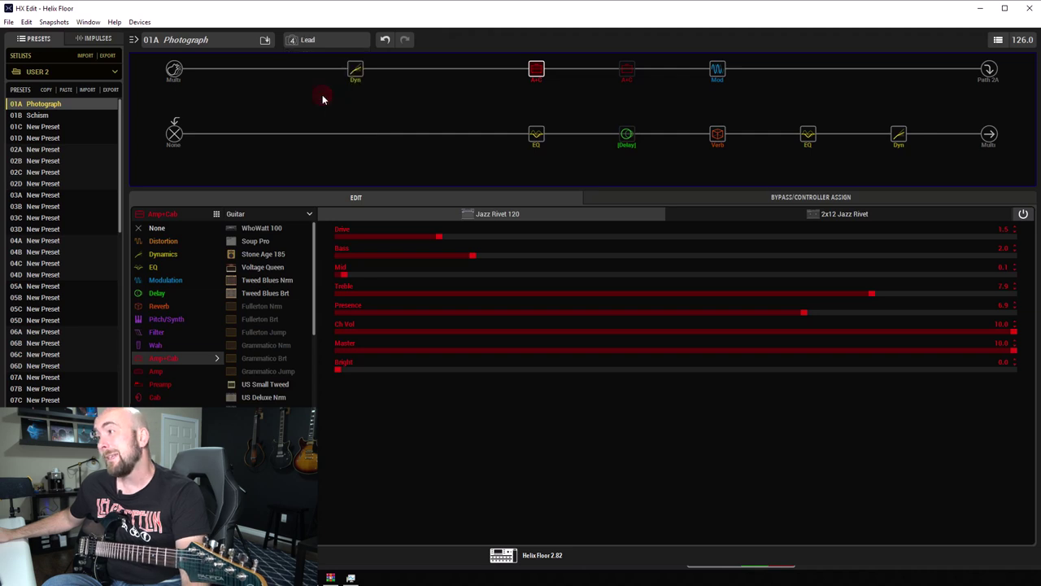
left_click(626, 134)
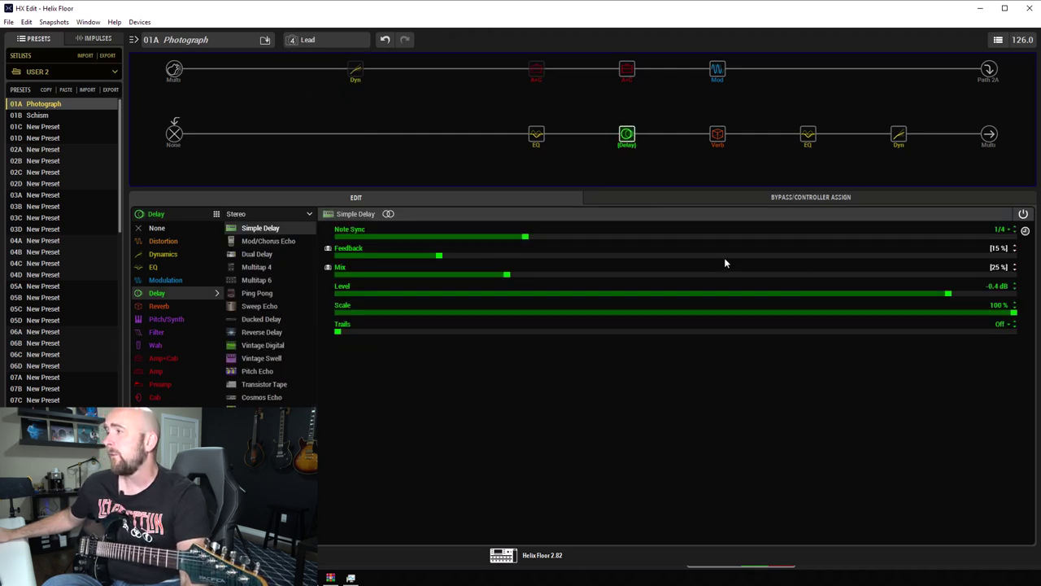